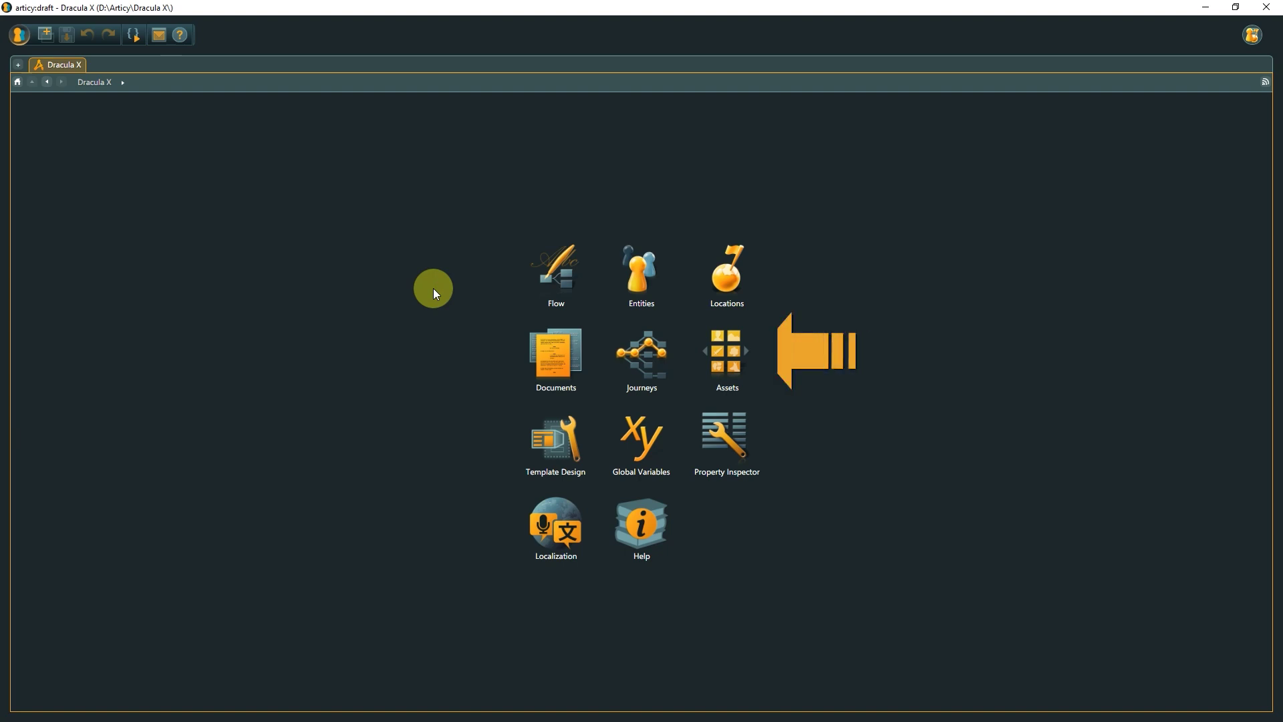
# Import Hamster.png as a new image asset in the Images folder
pyautogui.click(736, 342)
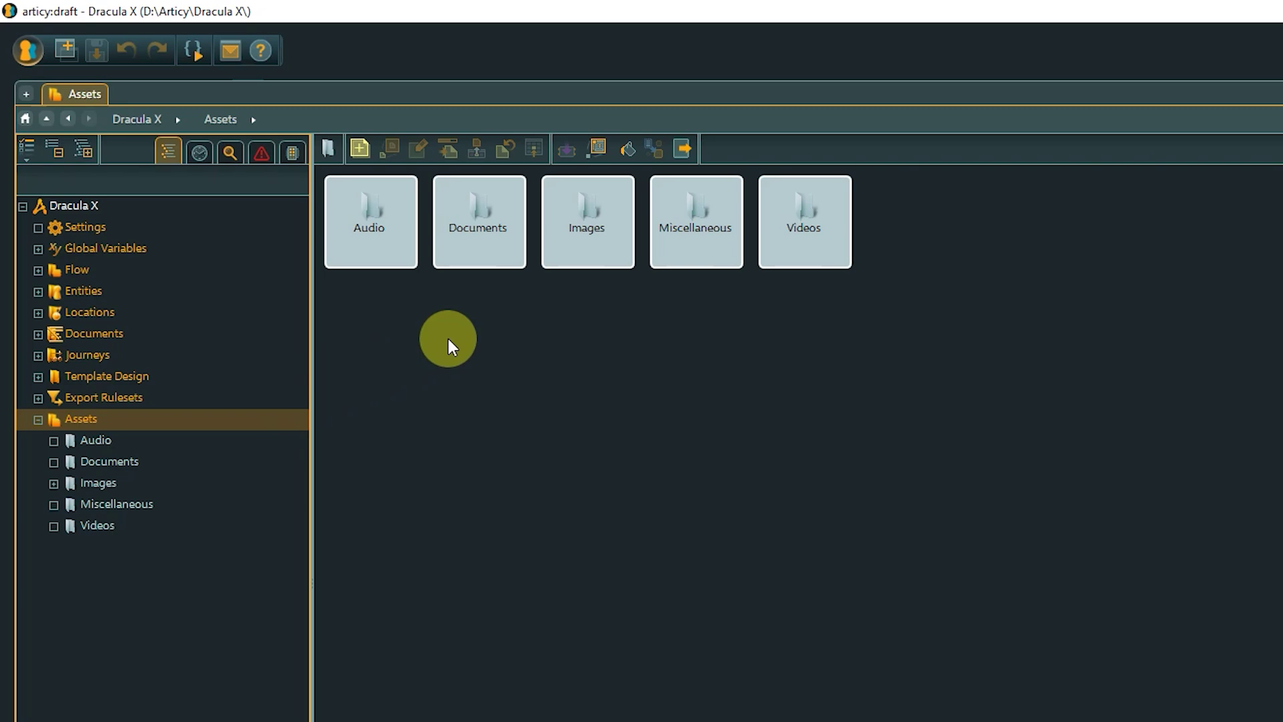
pyautogui.doubleClick(572, 255)
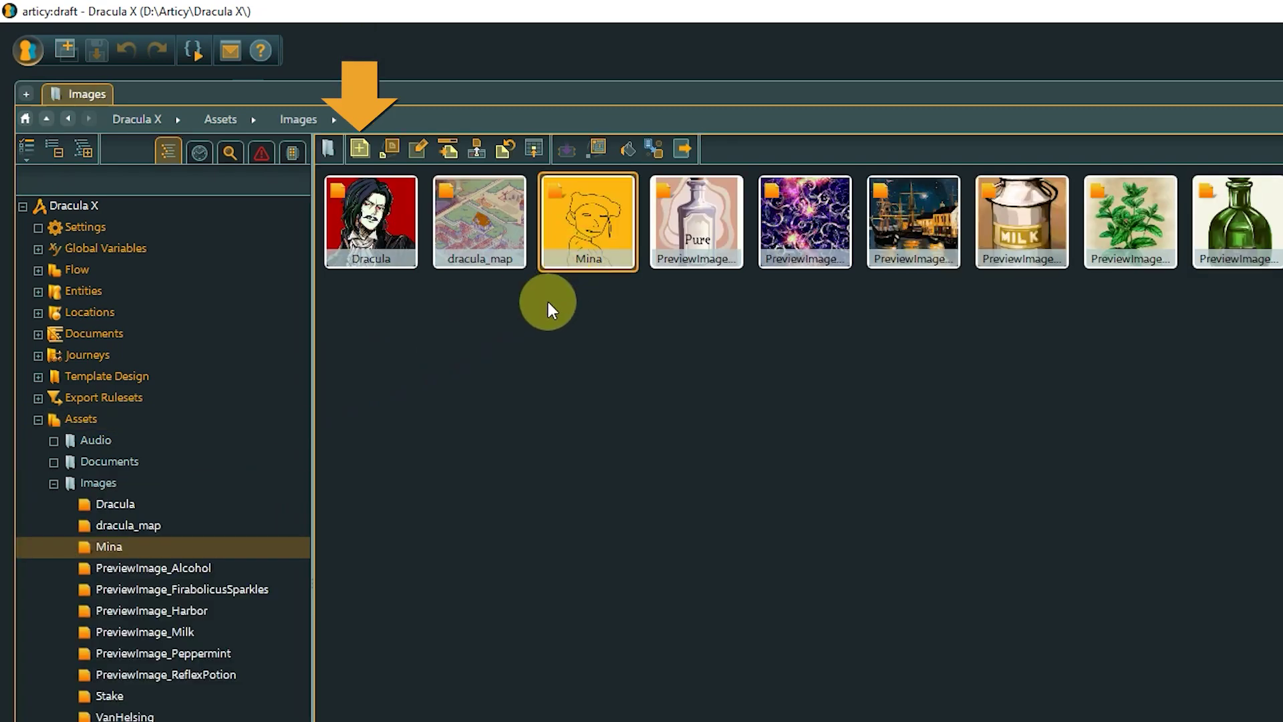
pyautogui.click(353, 150)
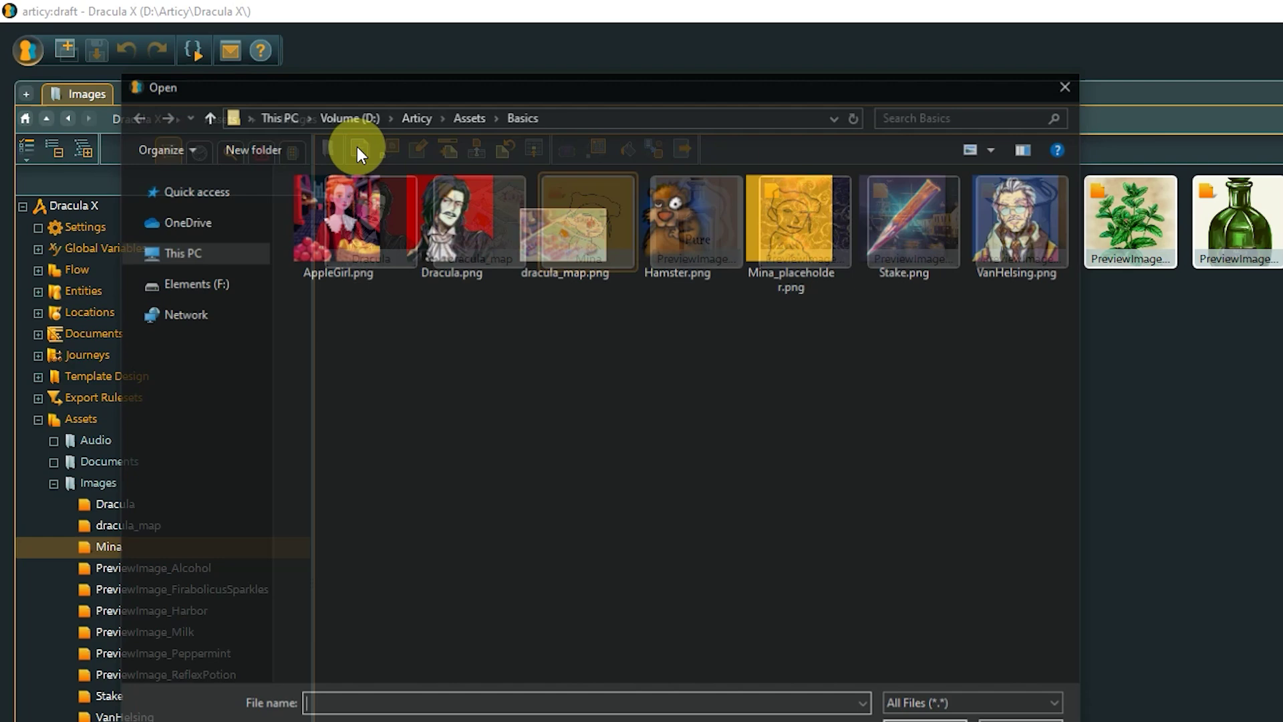
pyautogui.click(694, 231)
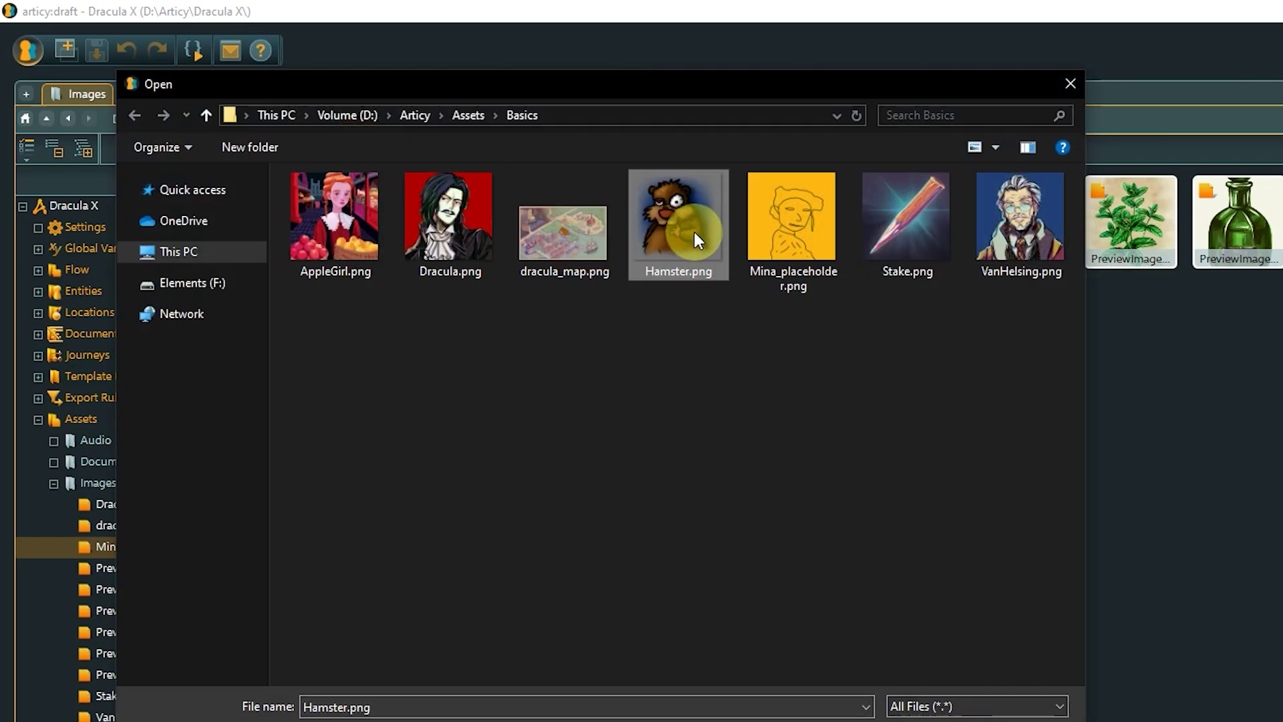
pyautogui.click(952, 713)
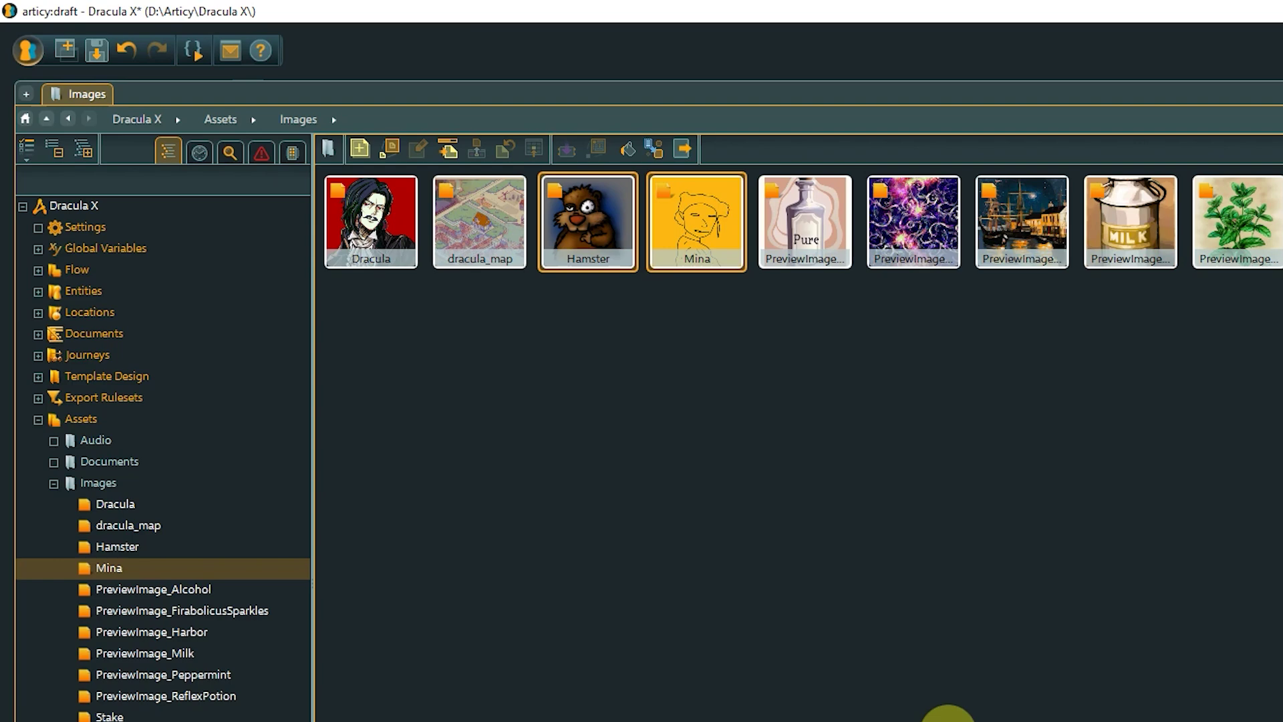
# Show the Hamster asset's properties, revealing a 128x128px PNG
pyautogui.click(609, 226)
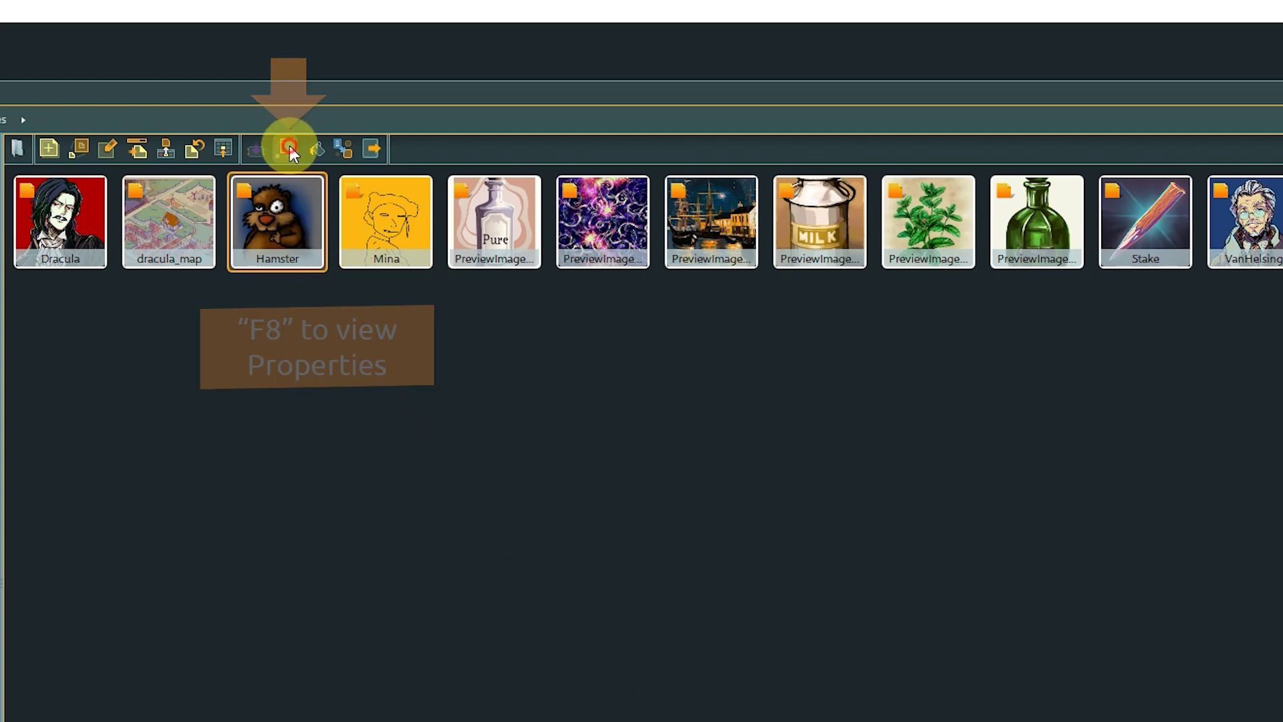
pyautogui.click(290, 149)
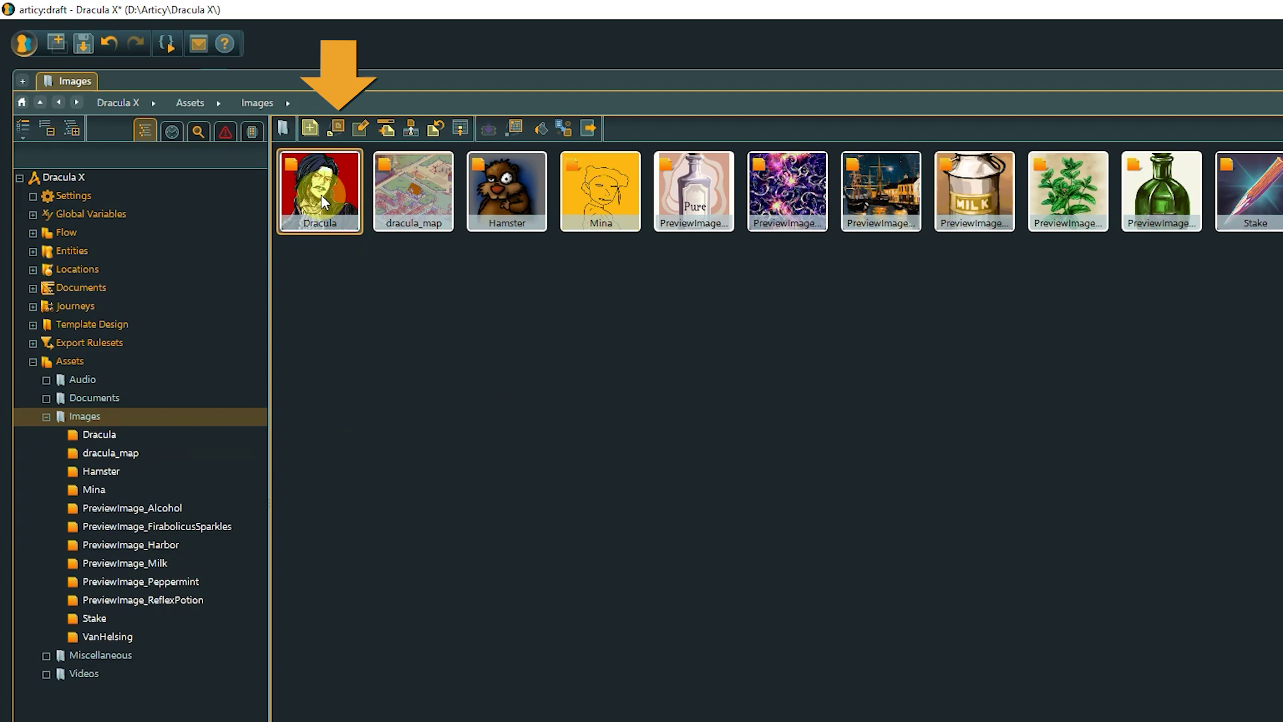
pyautogui.click(334, 128)
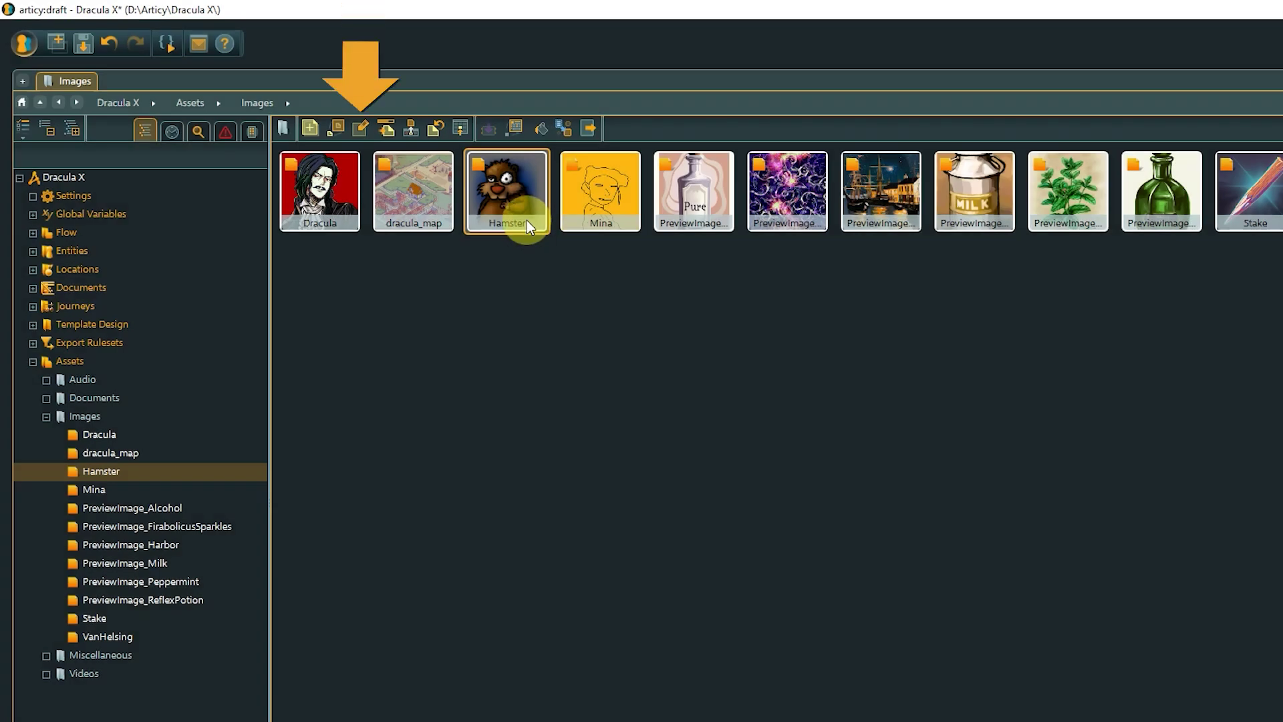
pyautogui.click(371, 138)
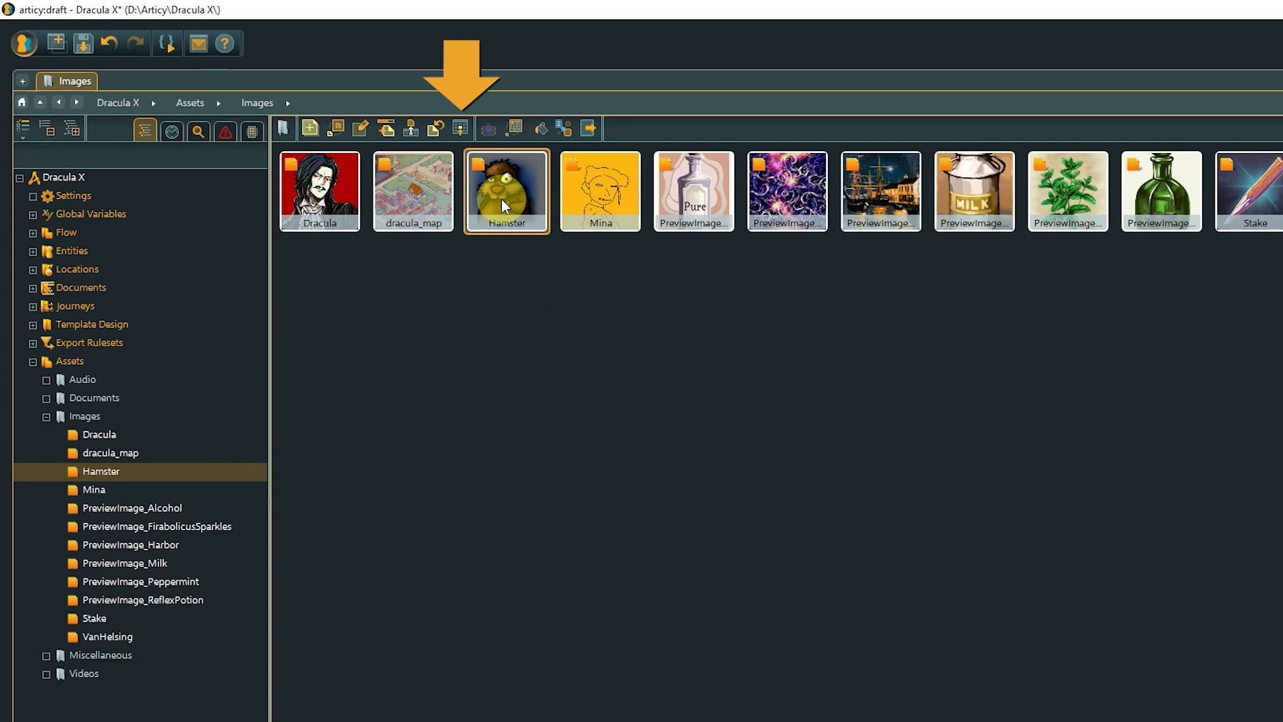
pyautogui.click(461, 128)
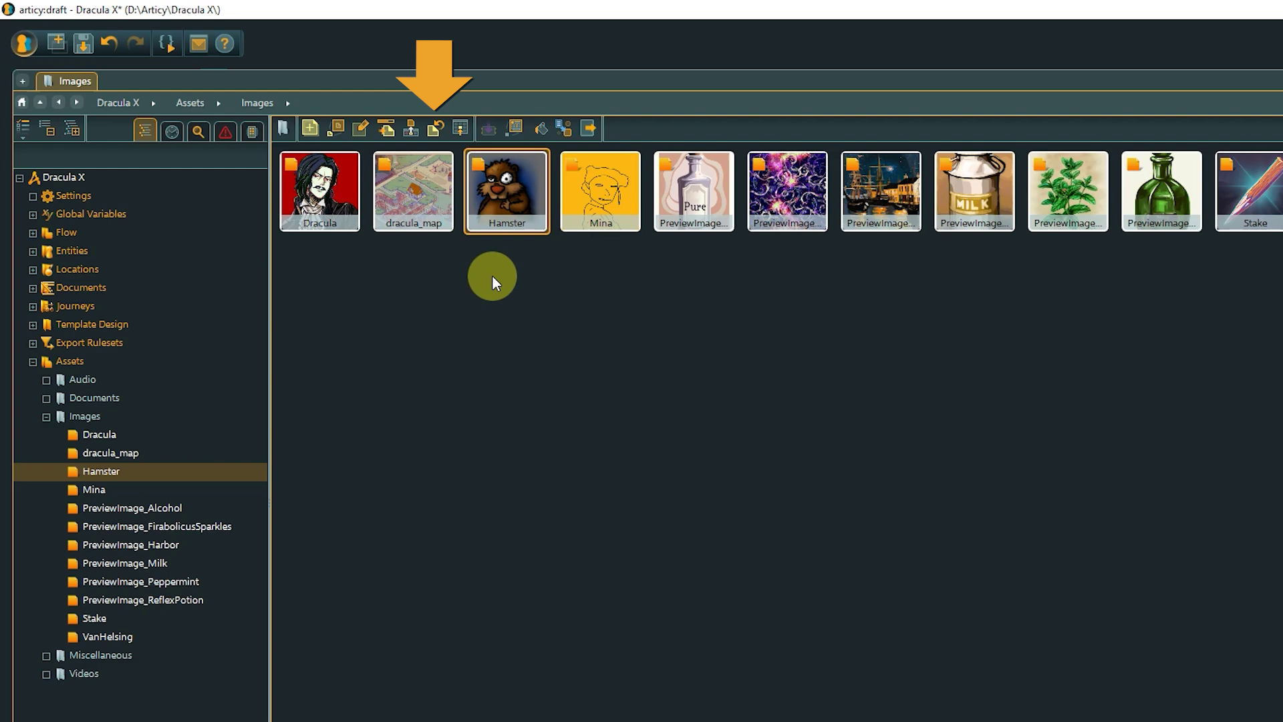
# Re-import the Hamster asset from its original file, overwriting the local copy
pyautogui.click(481, 261)
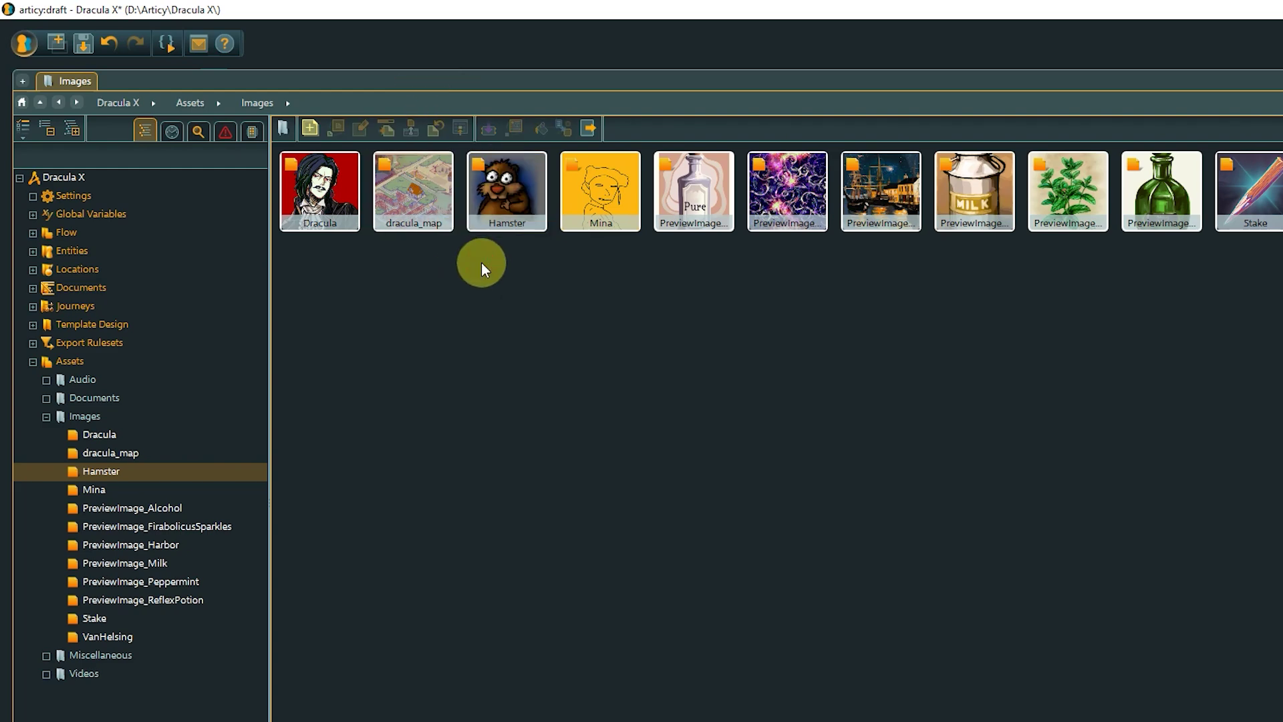
pyautogui.click(467, 199)
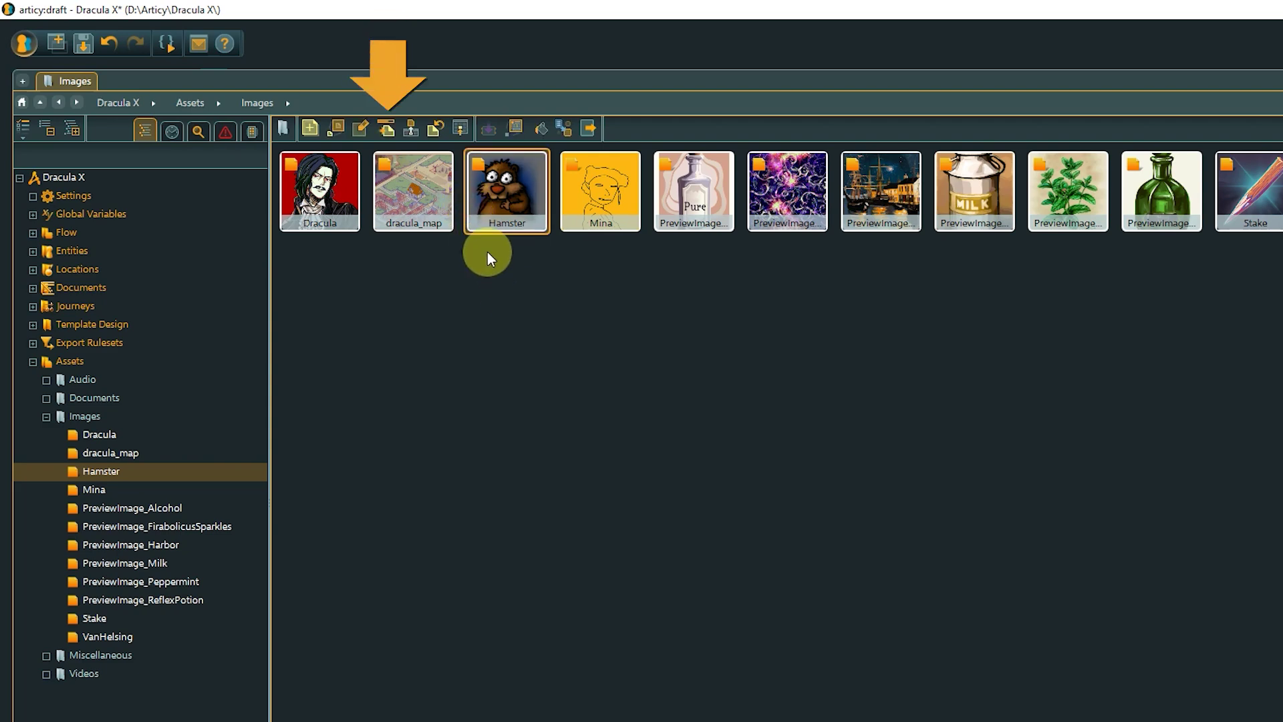
pyautogui.click(388, 133)
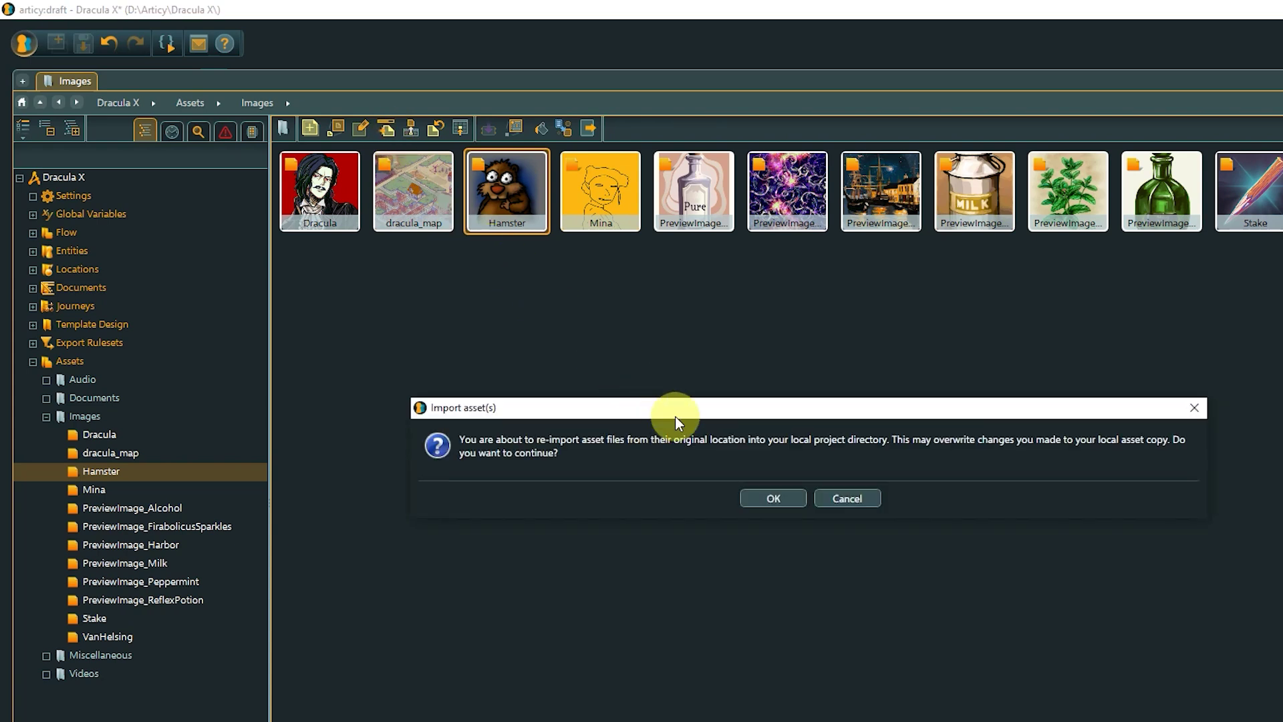
pyautogui.click(756, 496)
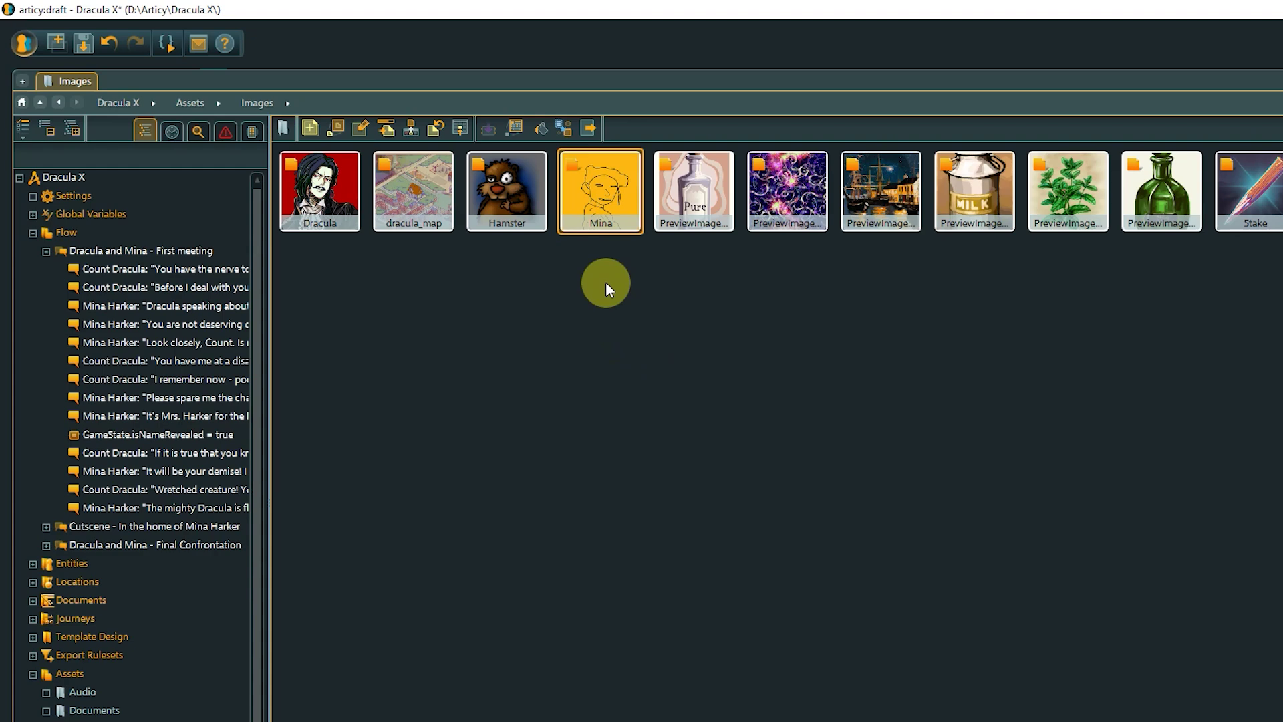
# Replace the Mina asset's image with Mina_final.png
pyautogui.click(415, 129)
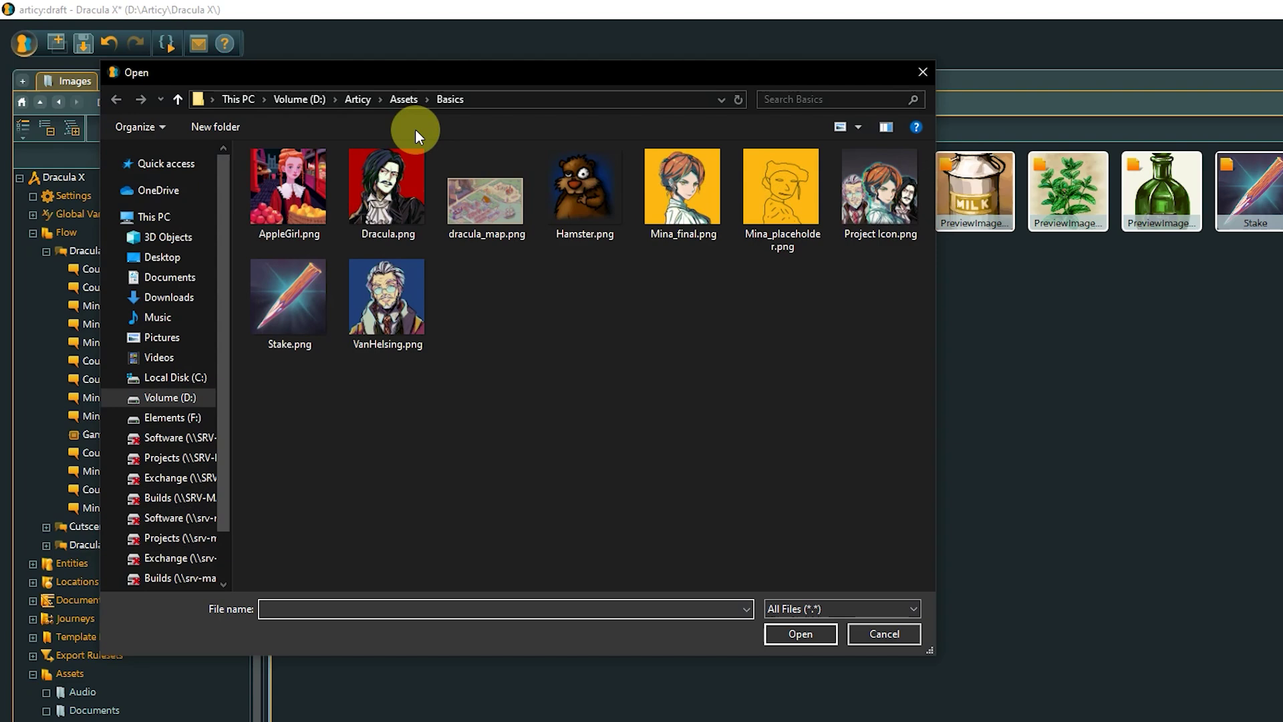
pyautogui.click(655, 181)
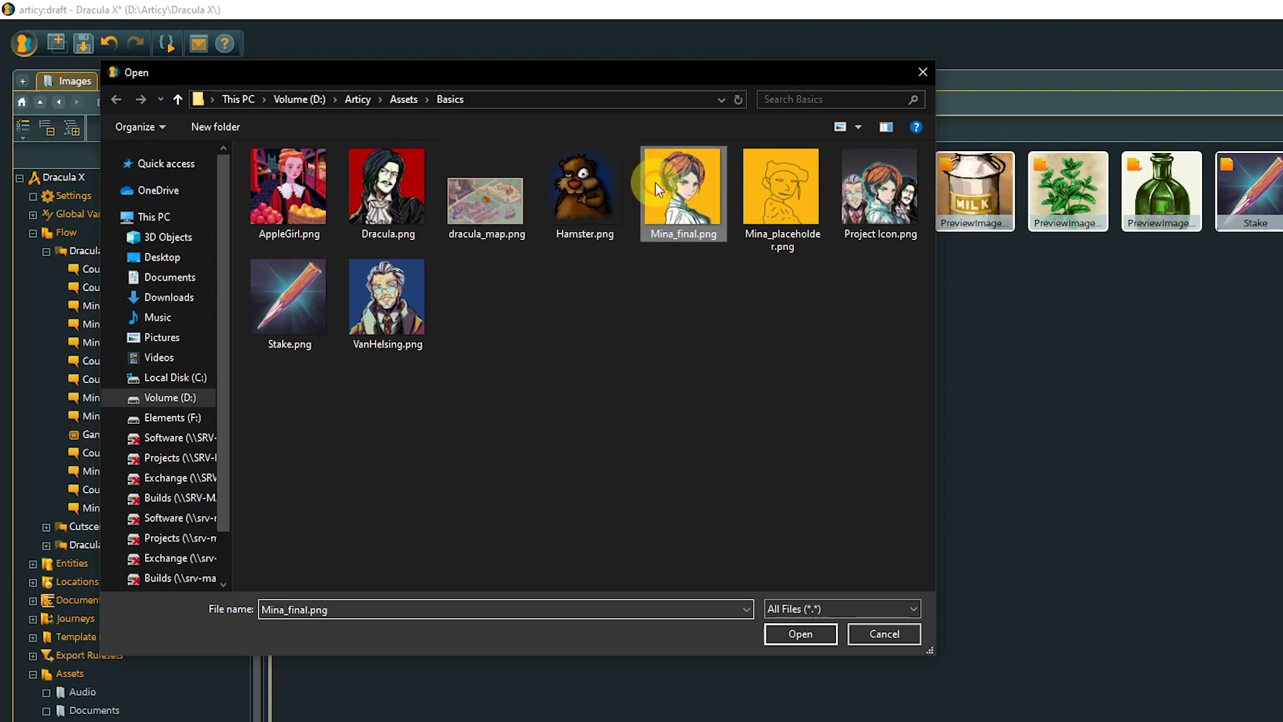
pyautogui.click(821, 628)
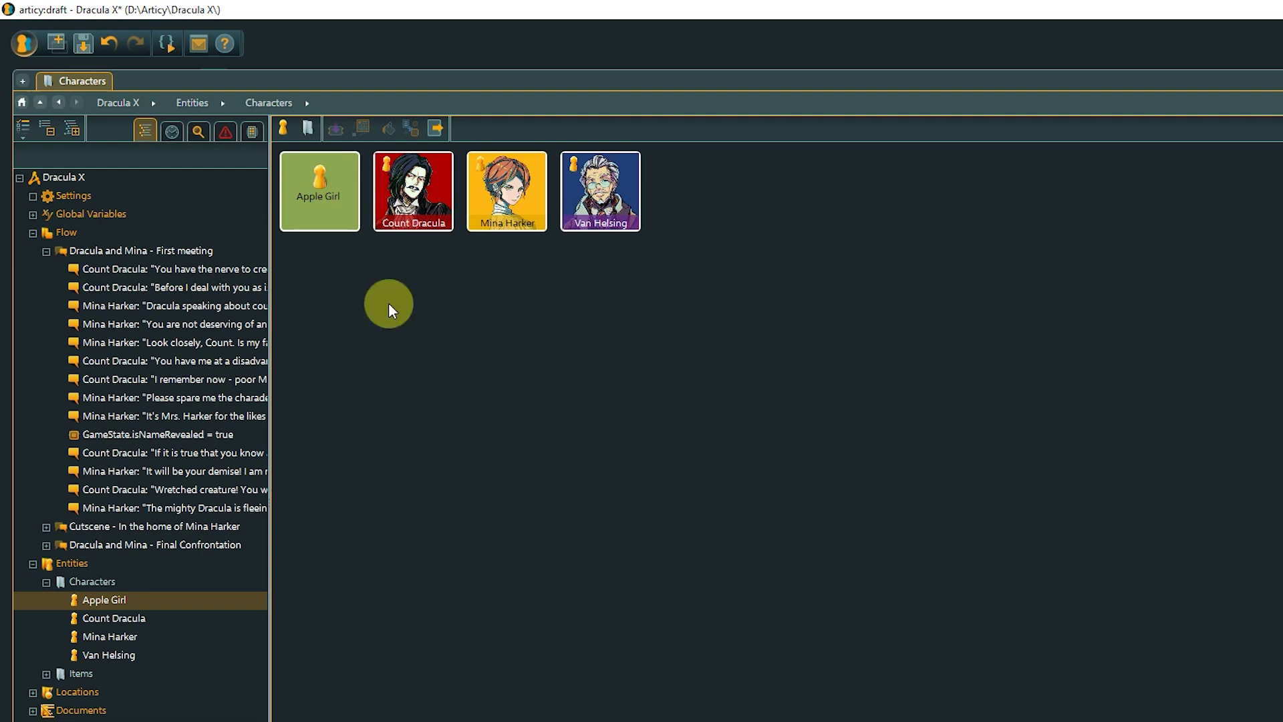
# Set the Apple Girl character's preview image to the AppleGirl asset
pyautogui.click(345, 218)
pyautogui.click(363, 126)
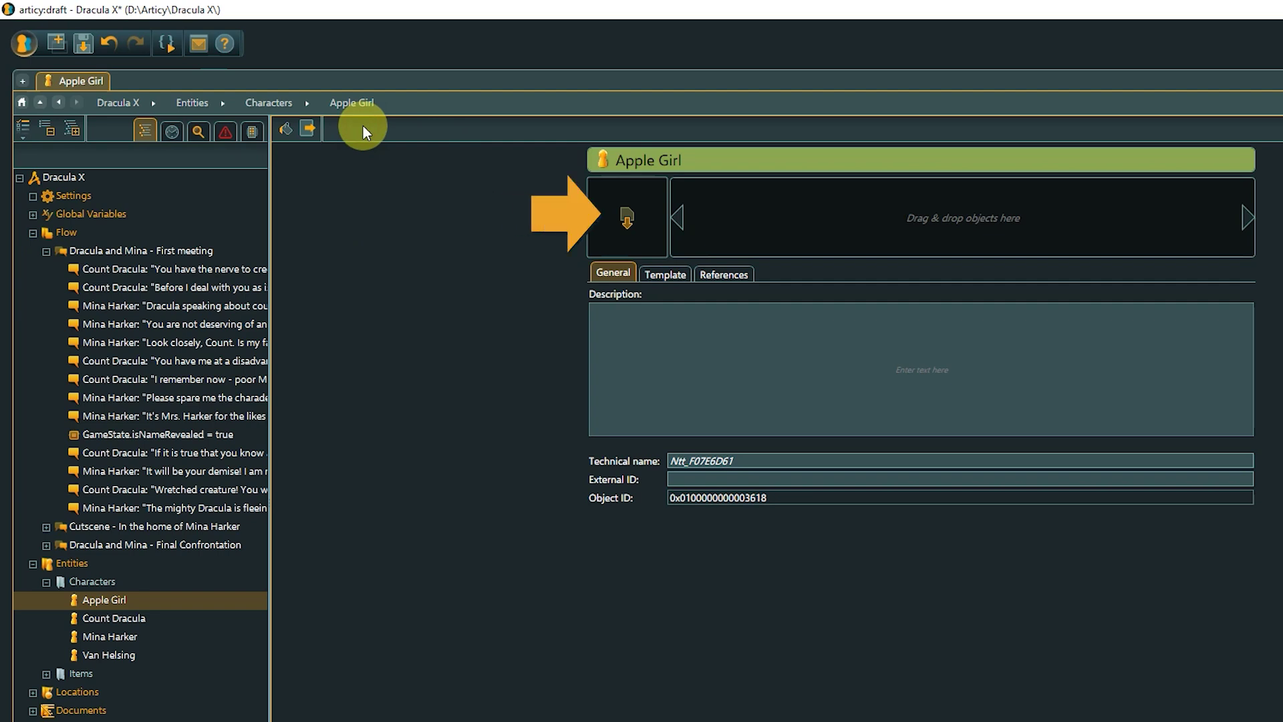
pyautogui.click(628, 210)
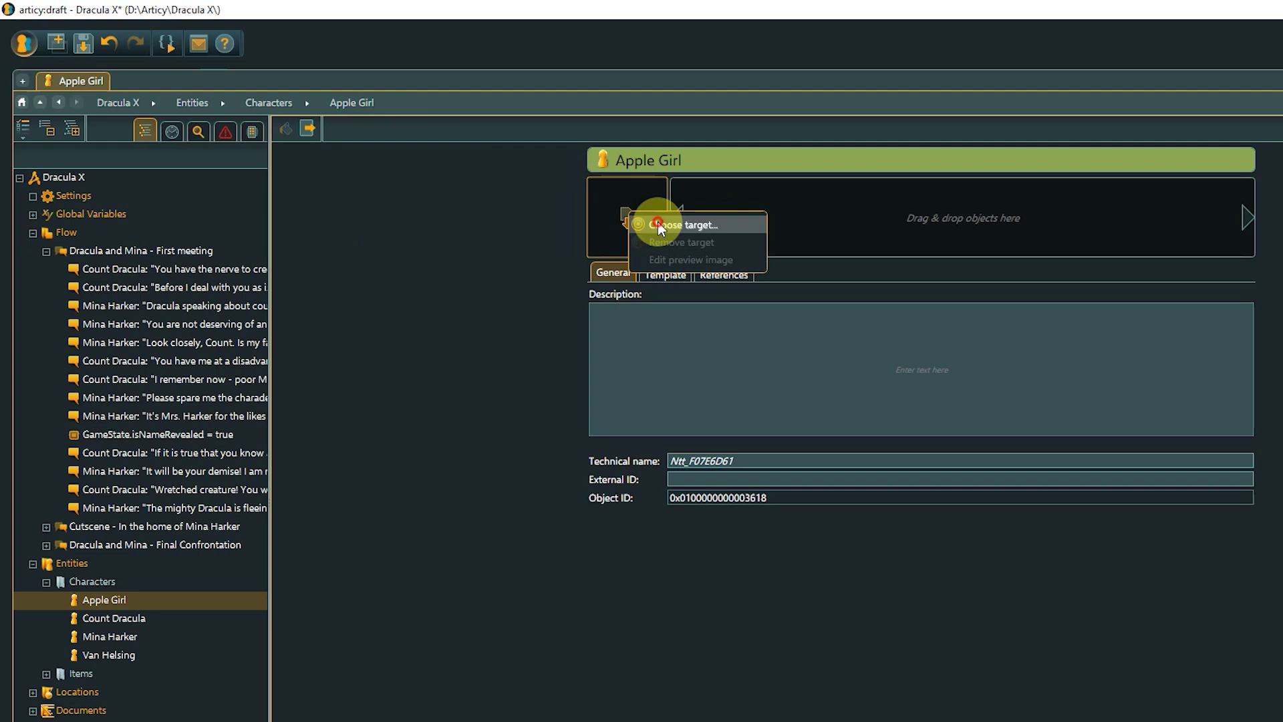
pyautogui.click(657, 223)
pyautogui.click(705, 389)
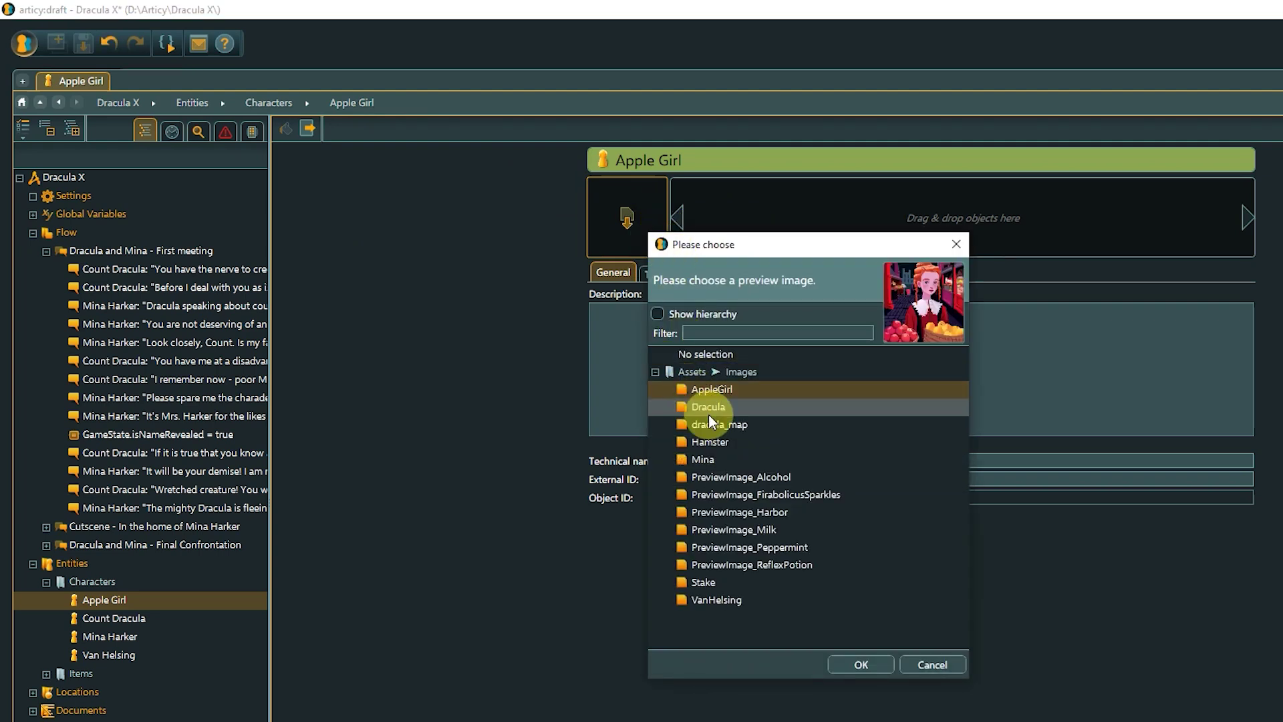
pyautogui.click(847, 665)
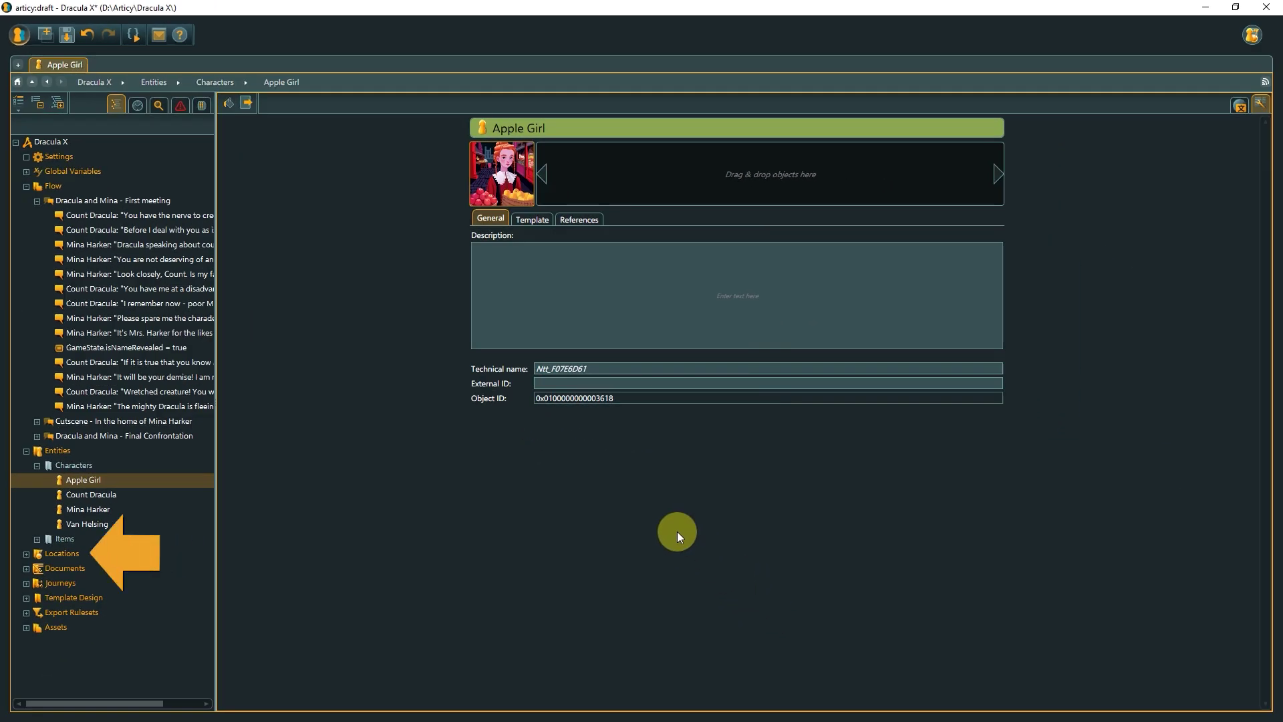
# Open the Map location from the Locations folder
pyautogui.click(124, 552)
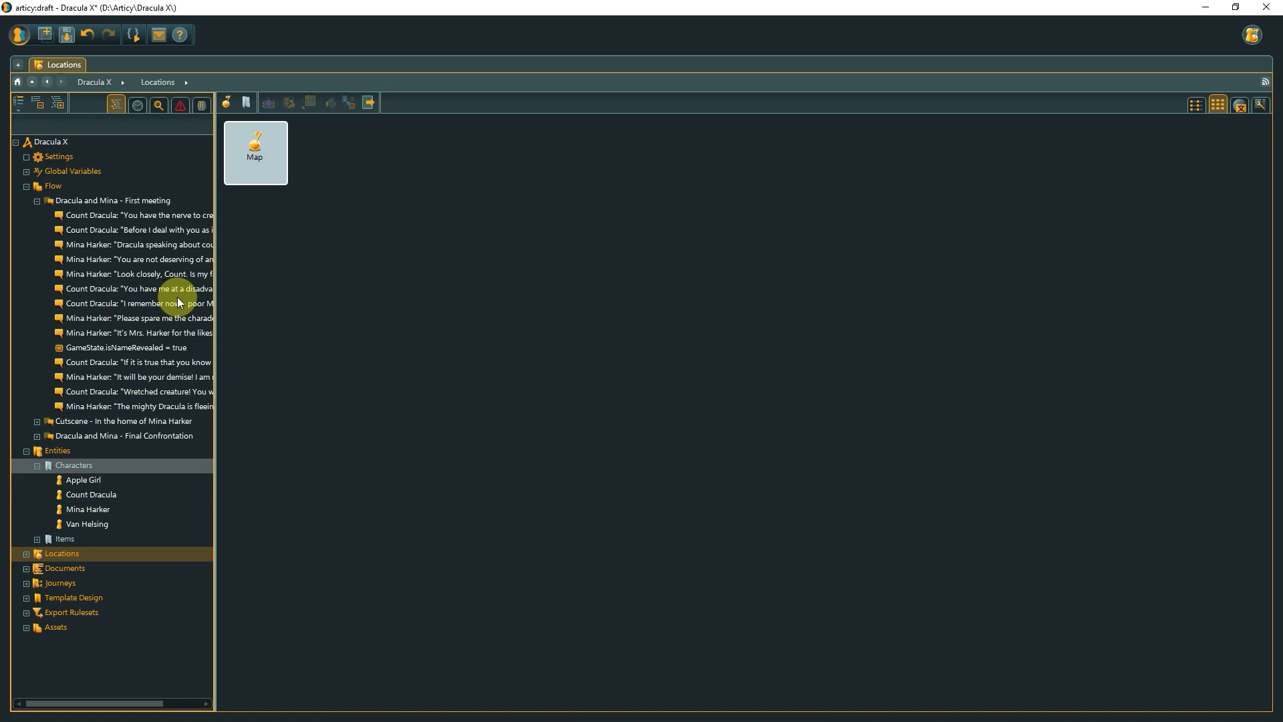
pyautogui.doubleClick(241, 155)
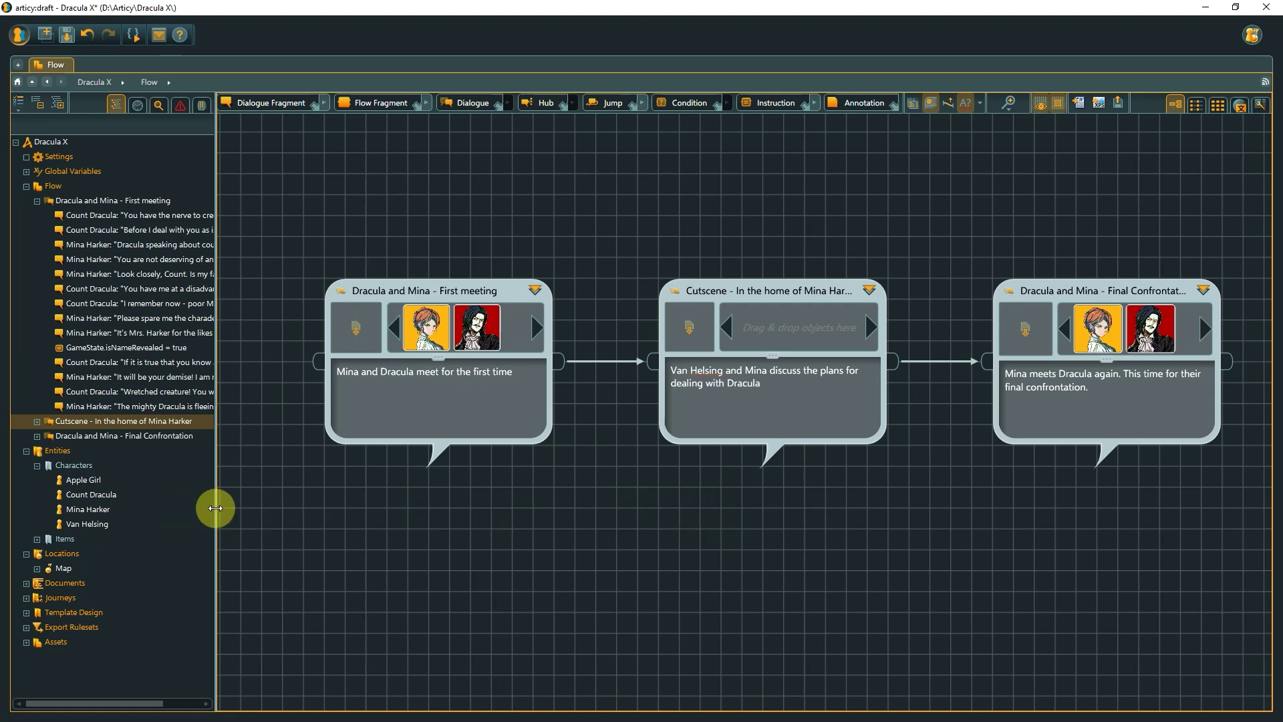
# Add Mina Harker and Van Helsing as references on the Cutscene fragment
pyautogui.moveTo(123, 499)
pyautogui.mouseDown()
pyautogui.moveTo(674, 342)
pyautogui.moveTo(748, 335)
pyautogui.mouseUp()
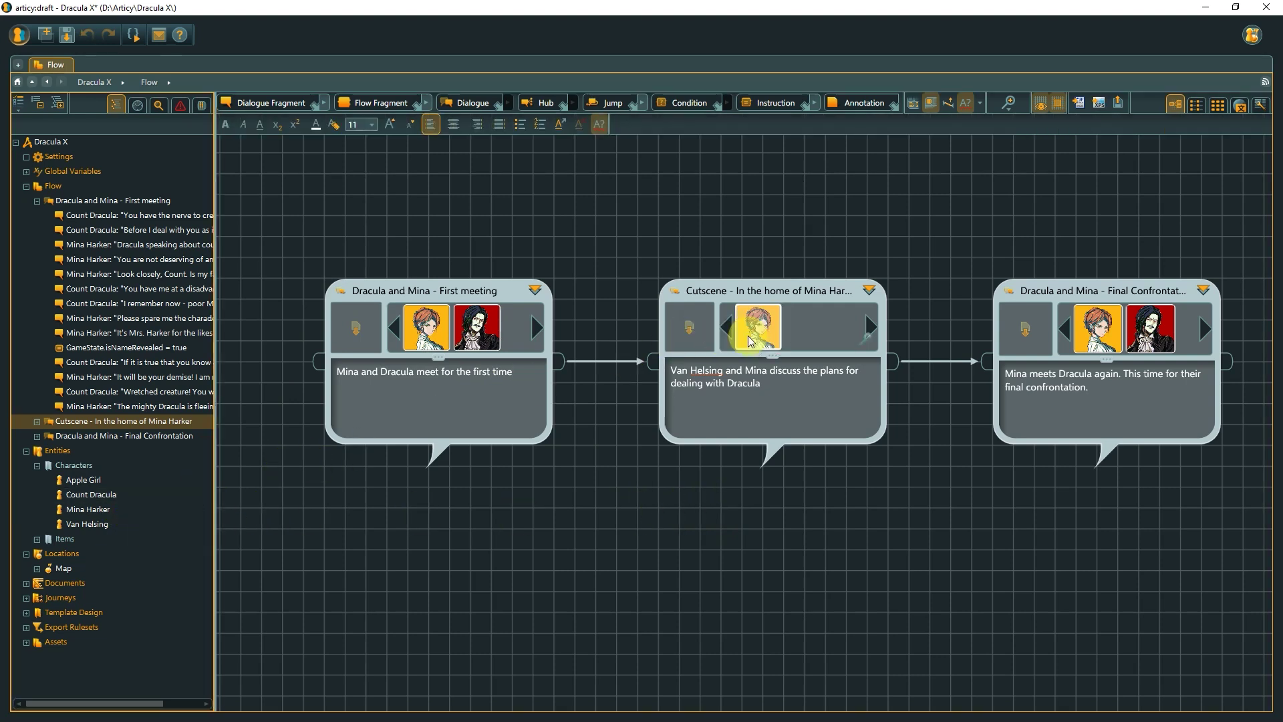
pyautogui.moveTo(132, 527)
pyautogui.mouseDown()
pyautogui.moveTo(93, 521)
pyautogui.moveTo(816, 327)
pyautogui.mouseUp()
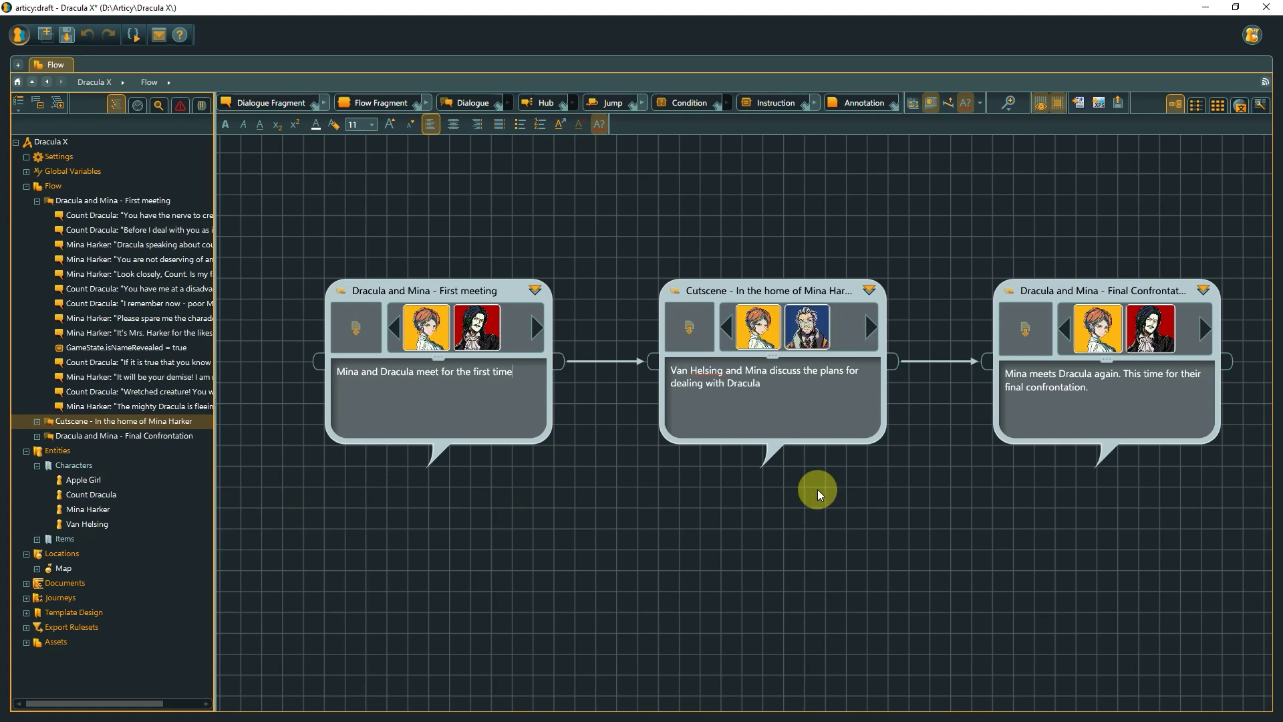
pyautogui.click(848, 531)
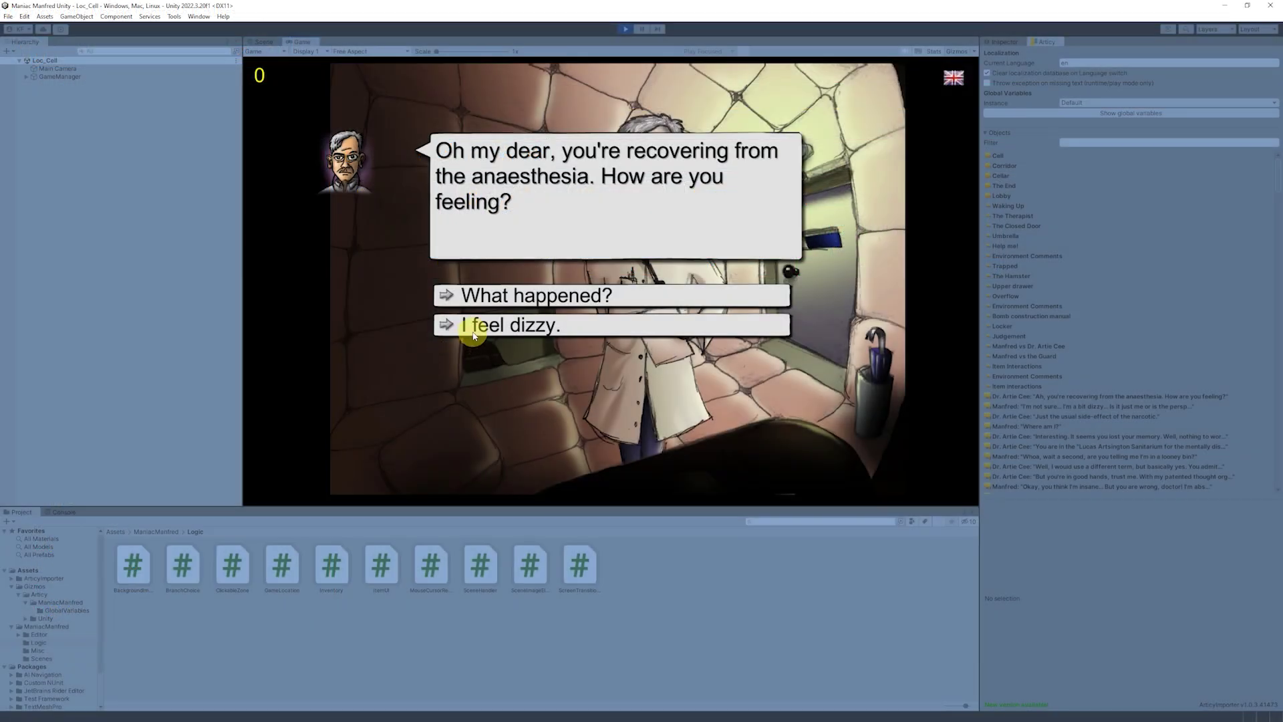
# Answer the doctor with 'I feel dizzy.' and continue past Manfred's reply
pyautogui.click(471, 331)
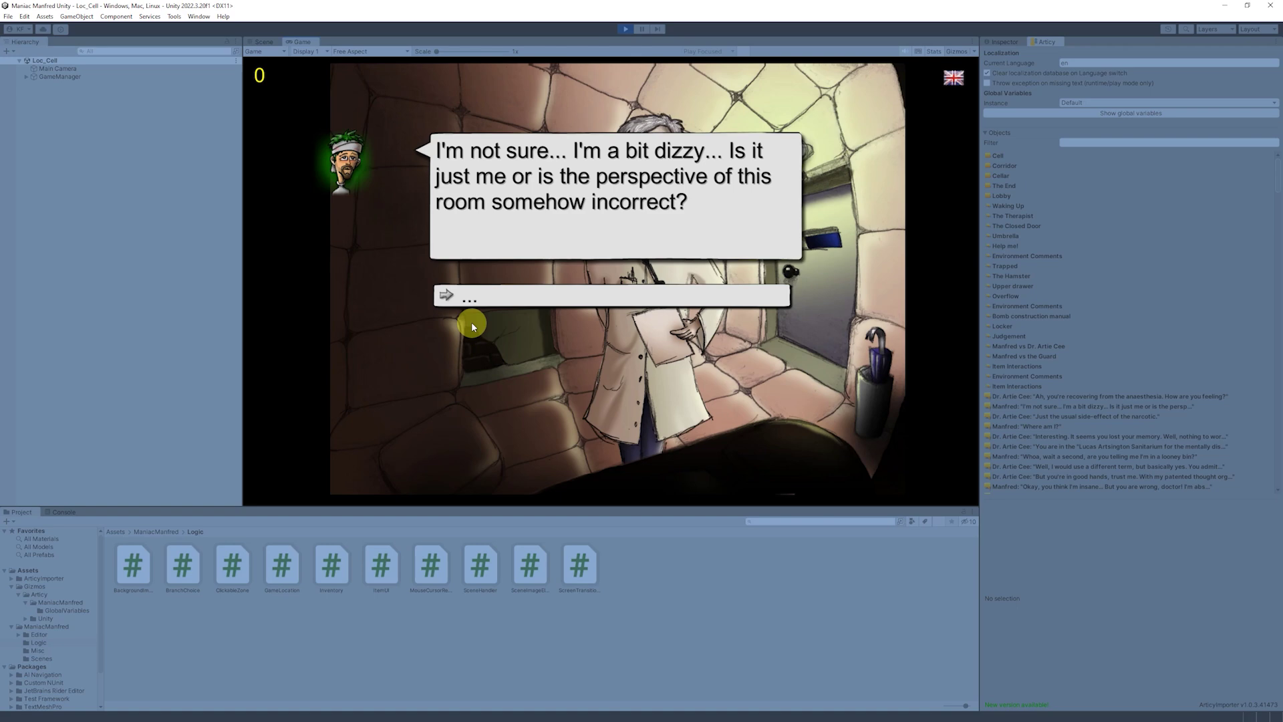
pyautogui.click(471, 302)
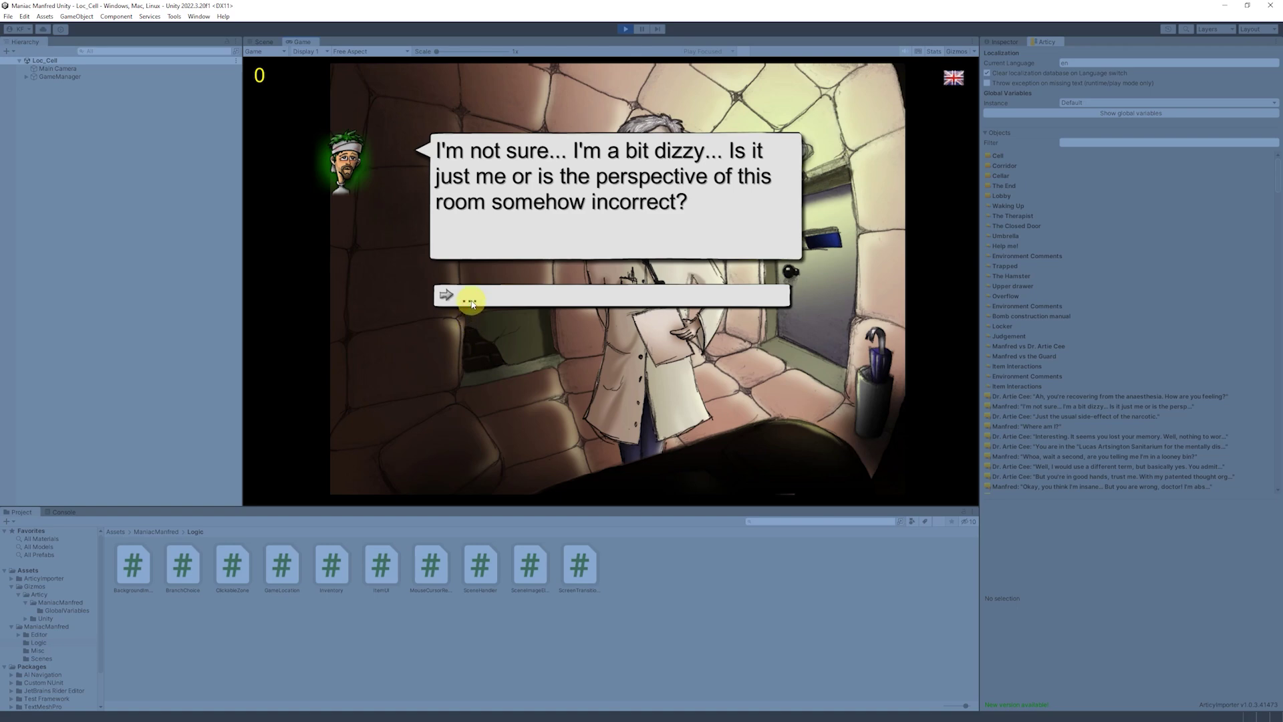